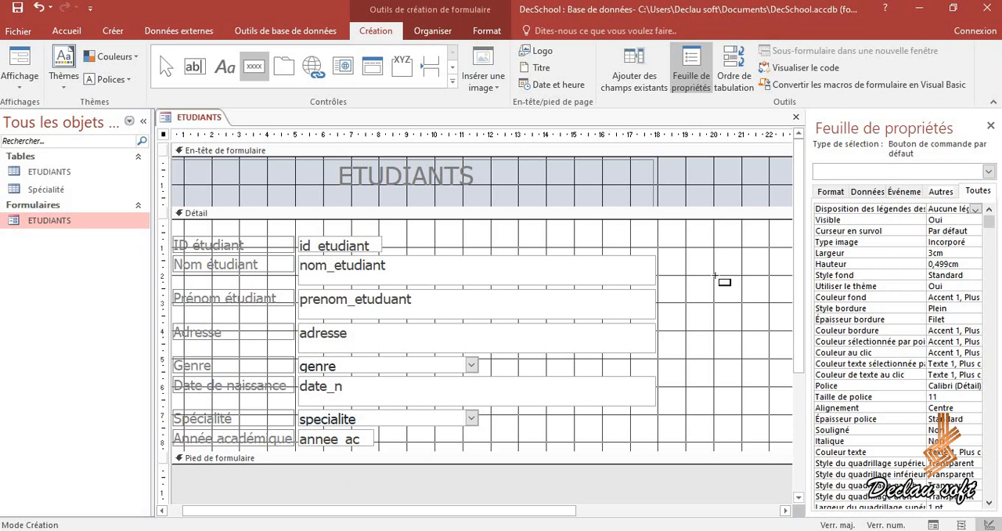
- Place a command button beside the nom_etudiant field with the action Dernier enregistrement and the image Atteindre dernier
left_click(715, 274)
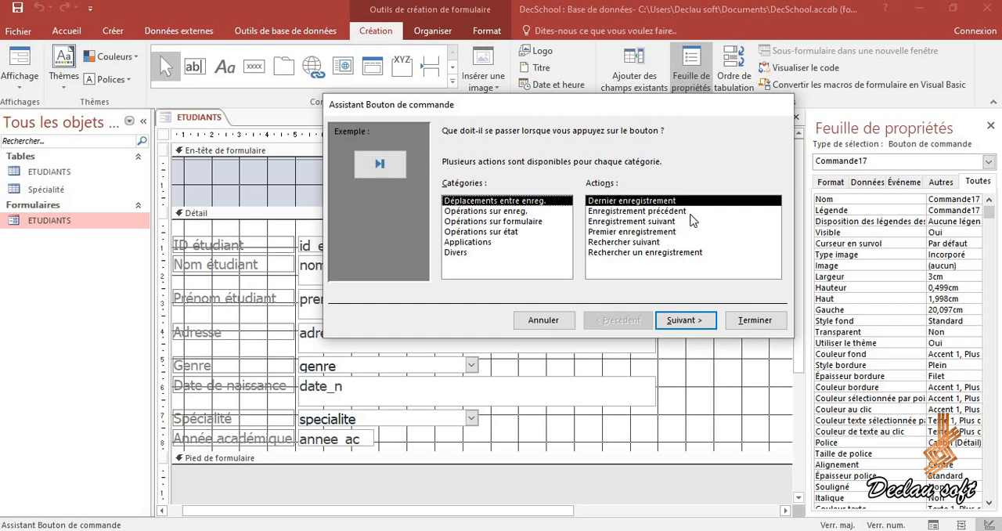
left_click(688, 321)
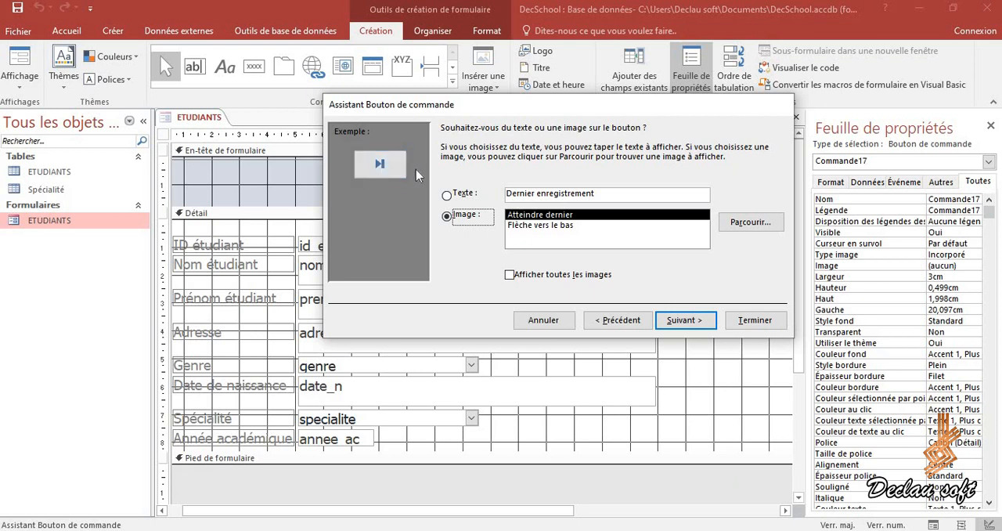
left_click(468, 195)
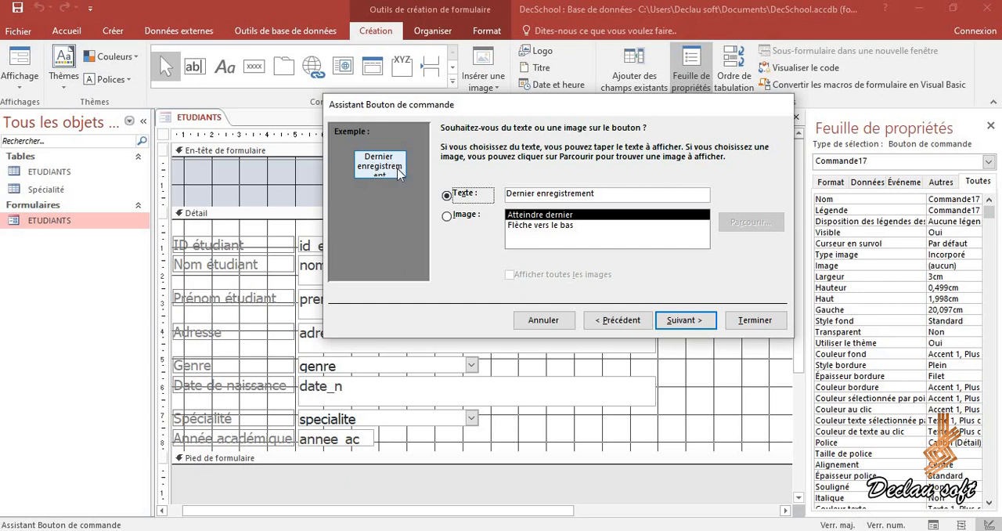
left_click(467, 216)
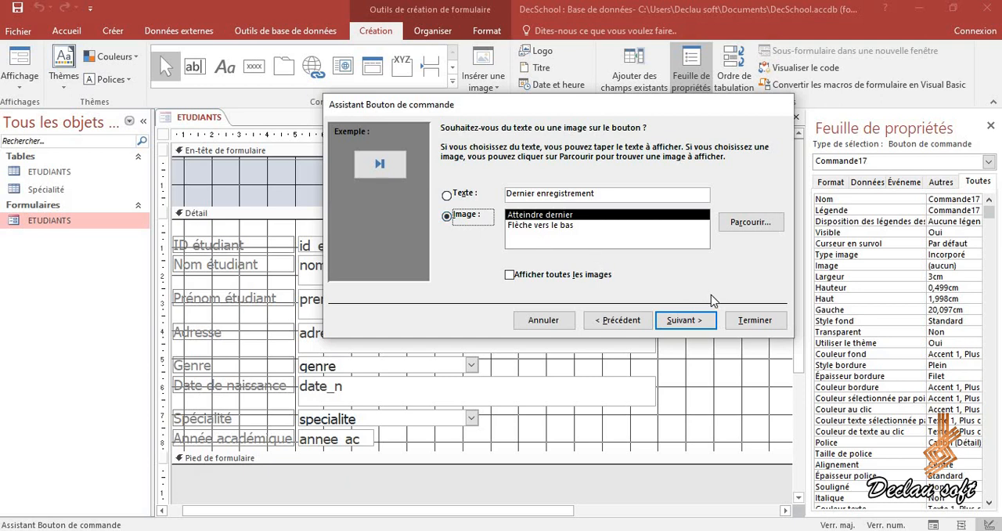
left_click(677, 321)
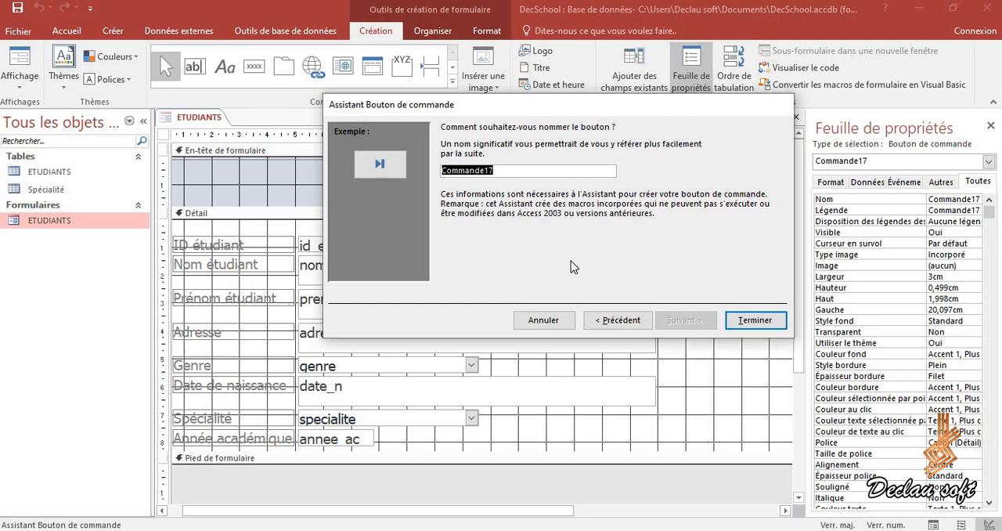
- Name the button DernierEnregistrement, finish the wizard, and nudge the button horizontally to about 20 cm from the form's left edge
type("D")
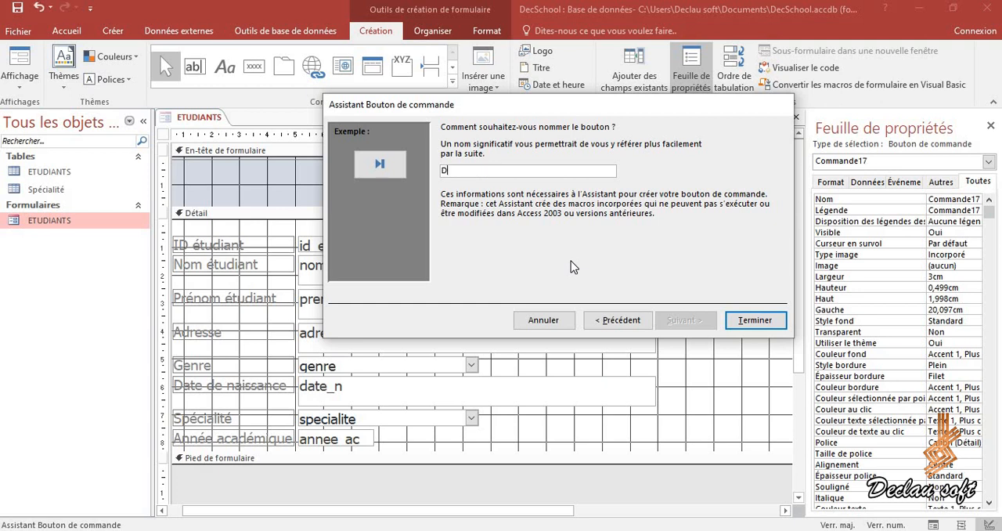
key("Caps_Lock")
type("ernier")
key("Caps_Lock")
type("E")
key("Caps_Lock")
type("nregistrement")
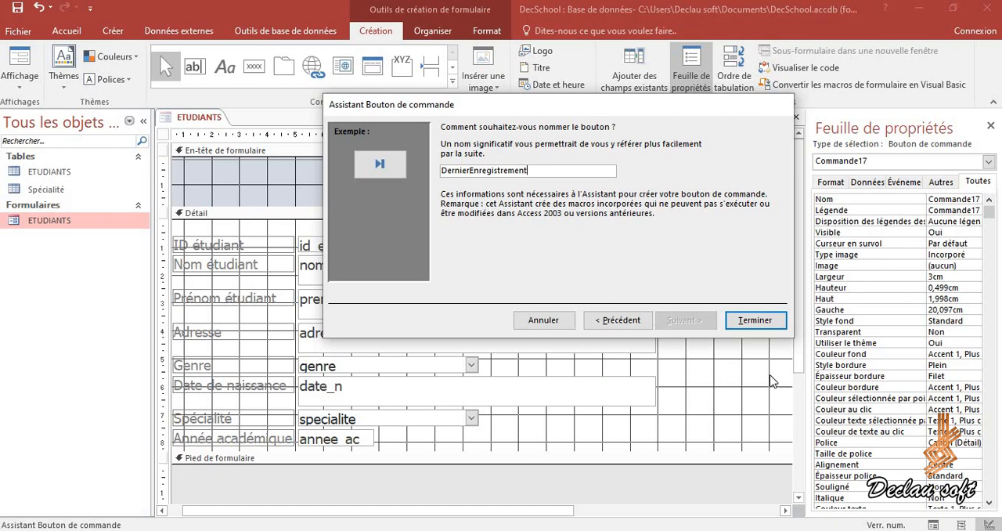
key("Return")
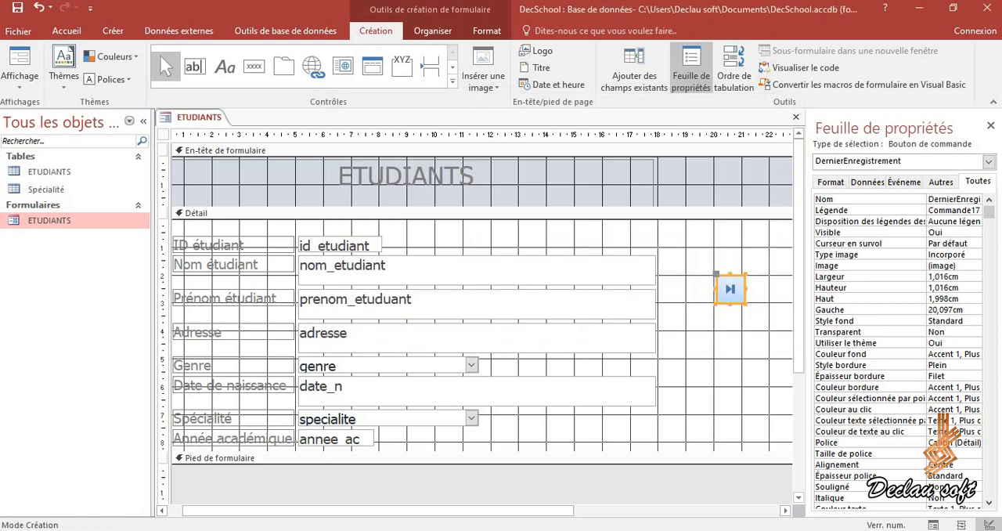
left_click(720, 275)
left_click_drag(720, 275, 718, 276)
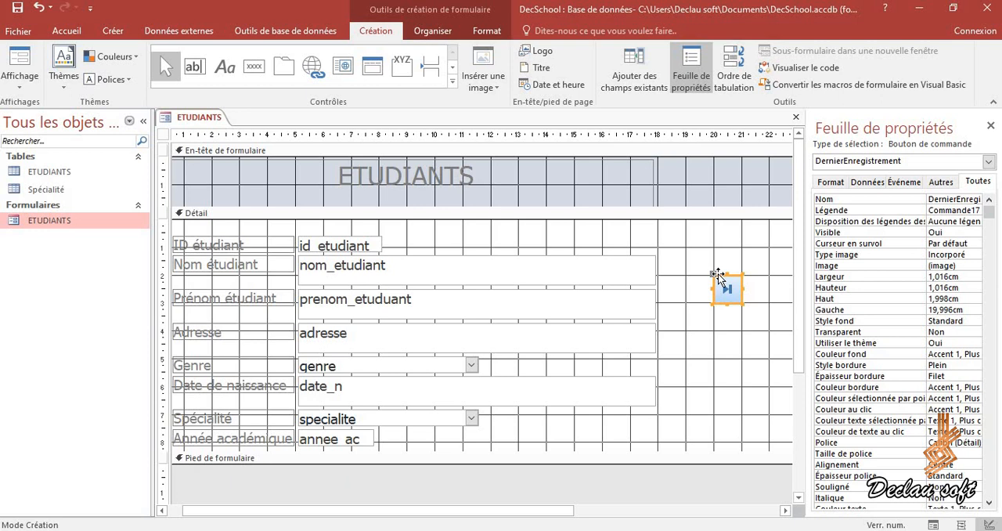
- Add a second command button just right of the first, with the action Enregistrement précédent and the image Atteindre Précédent
left_click(373, 67)
left_click(254, 67)
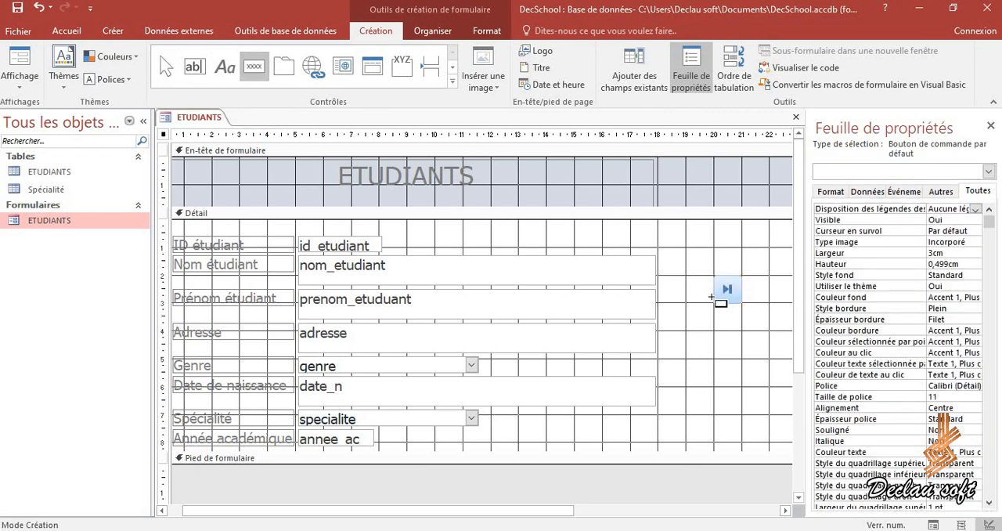
left_click(770, 276)
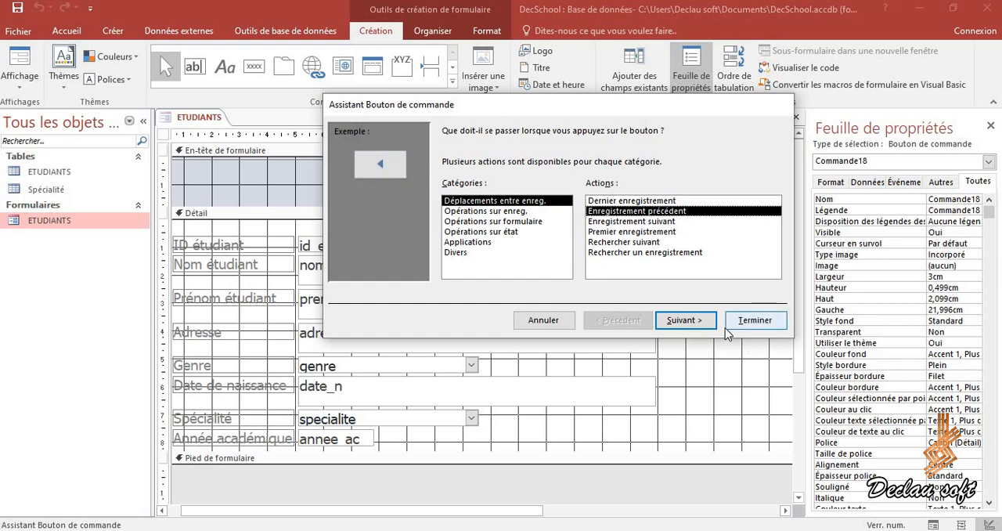
left_click(703, 323)
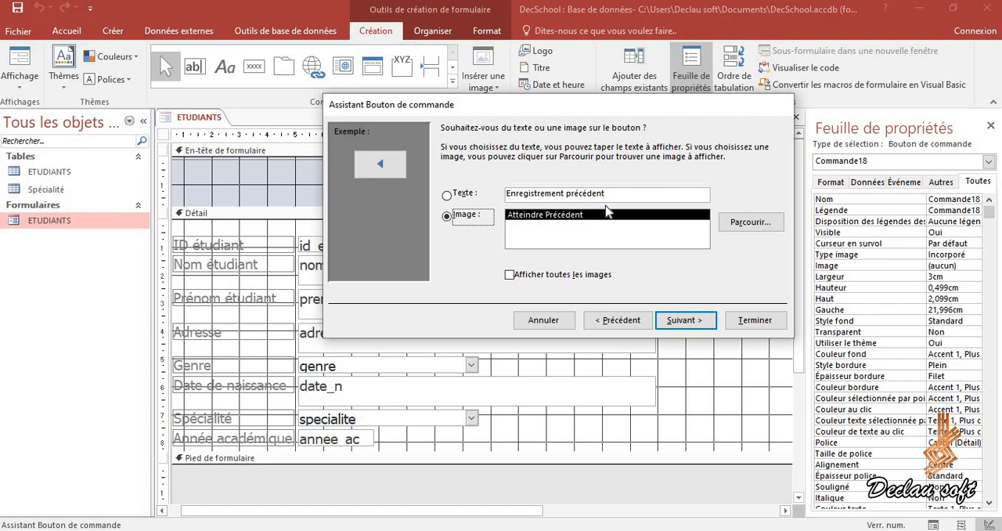
key("Return")
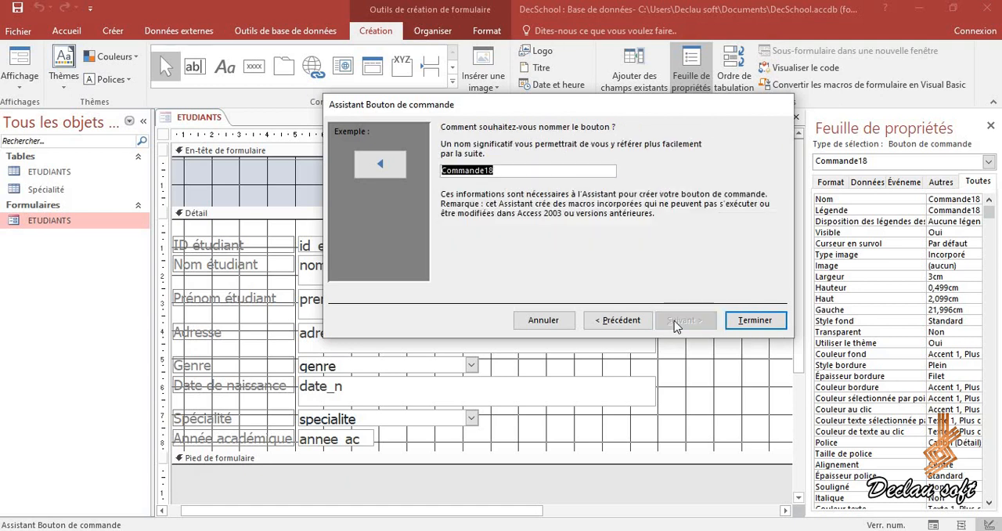
- Name the second button EnregistrementSuivant and finish the button wizard
type("E")
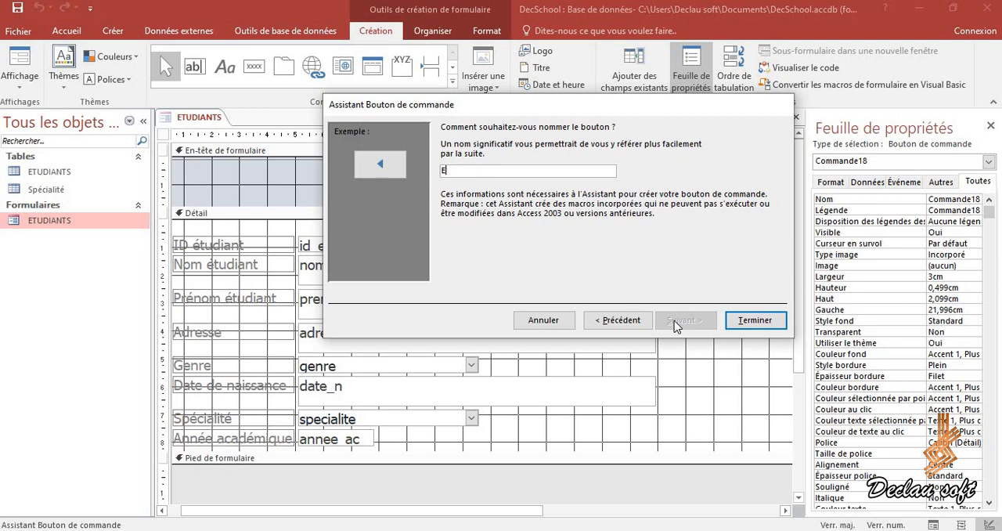
type("nregistrementSuivant")
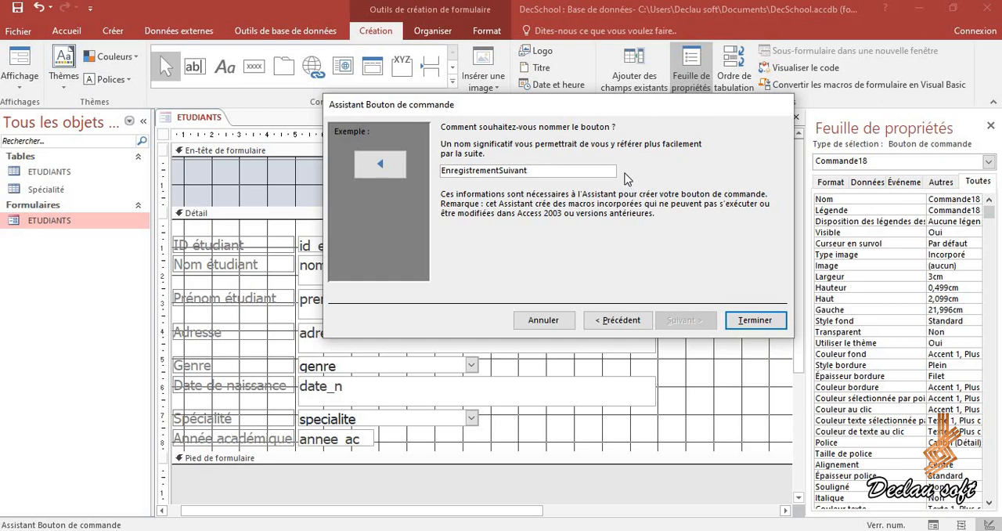
left_click(748, 325)
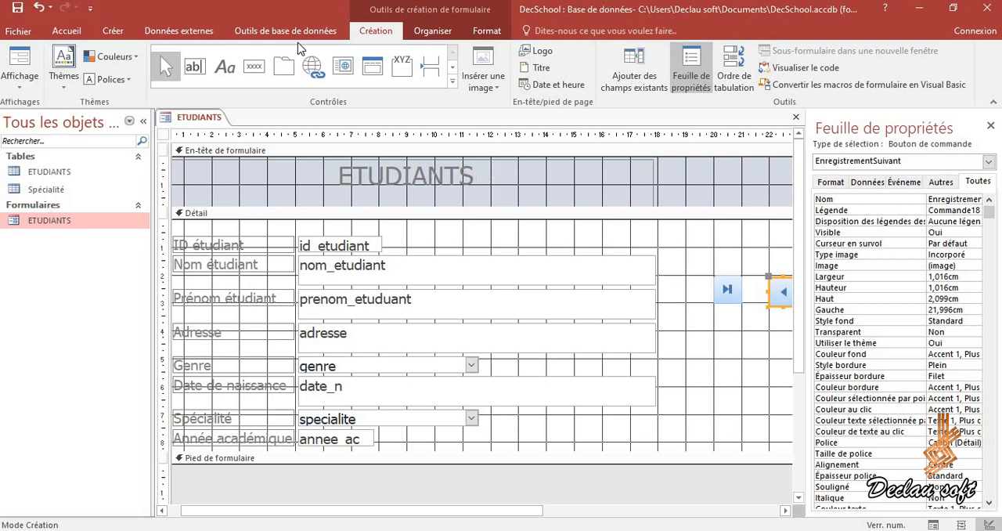
- Save the ETUDIANTS form and switch it to Form view (Mode Formulaire)
left_click(14, 13)
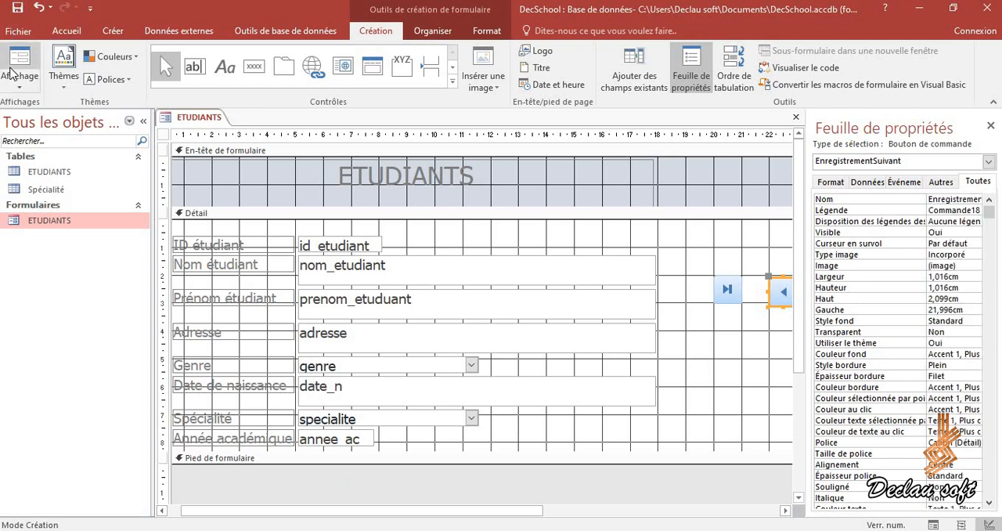
left_click(17, 87)
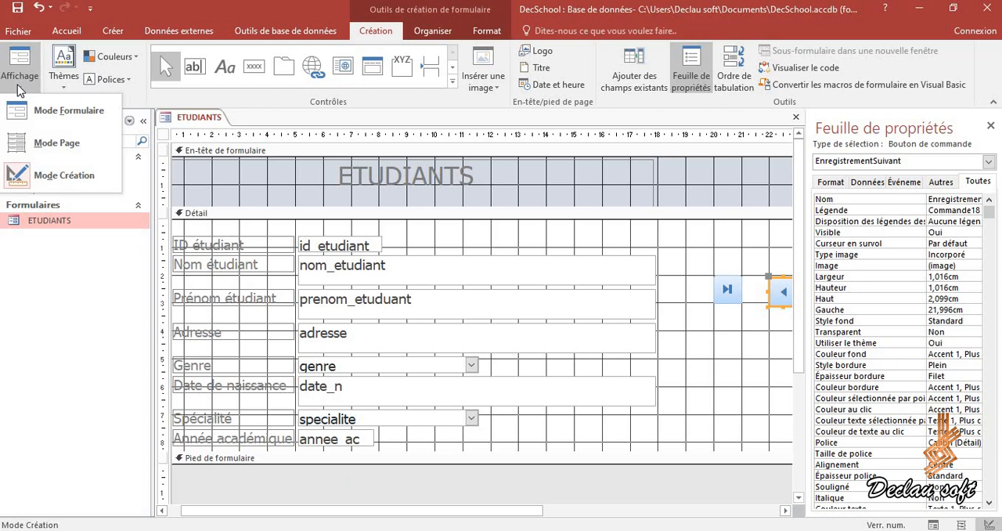
left_click(36, 113)
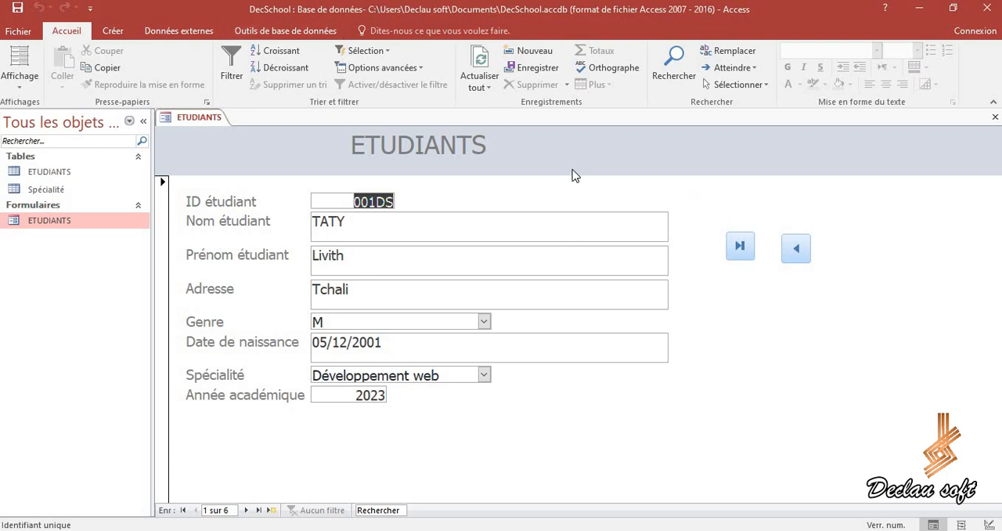
- Test the new buttons by jumping to the last student record and stepping back three records
left_click(739, 248)
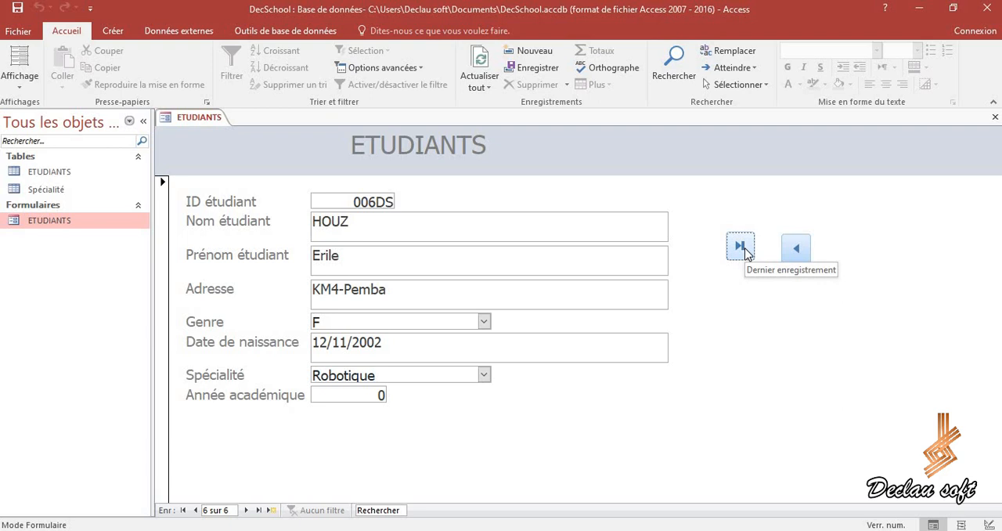
left_click(796, 251)
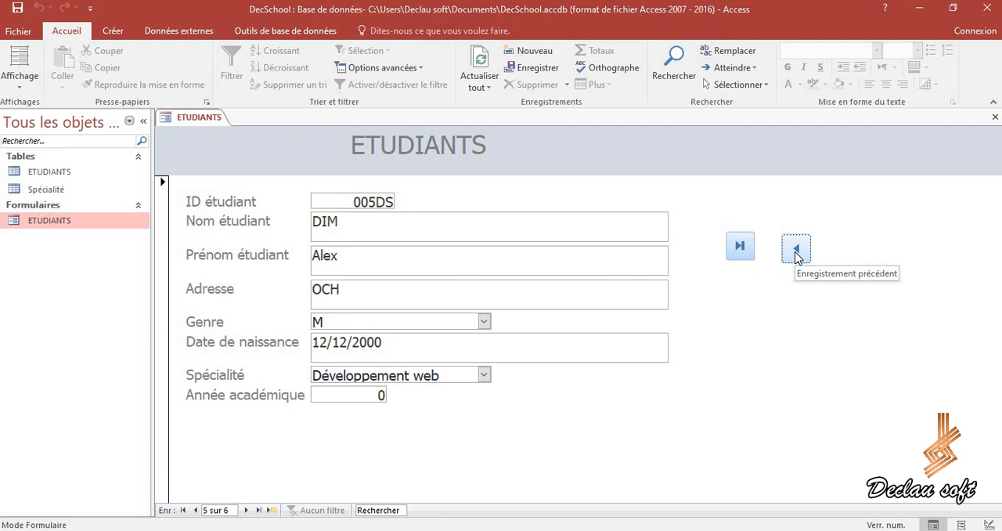
left_click(796, 251)
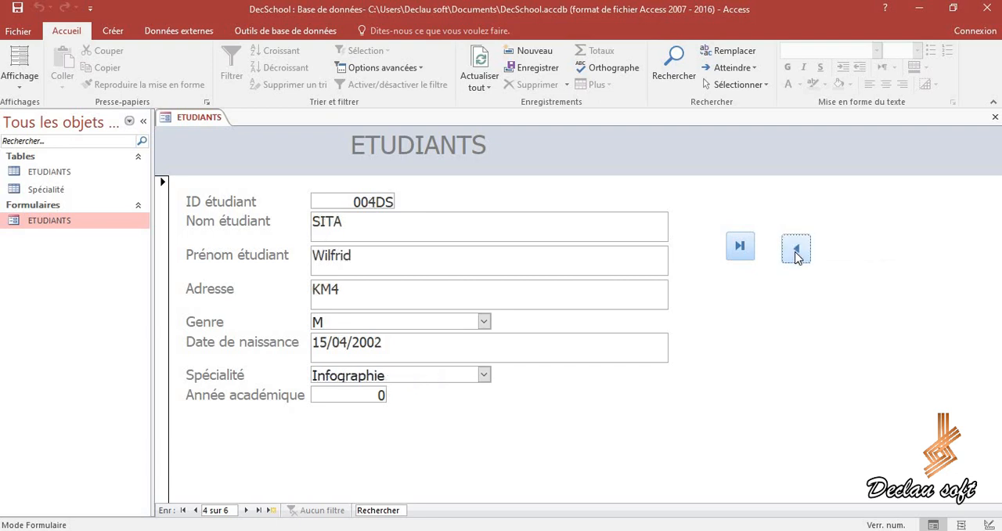
left_click(796, 250)
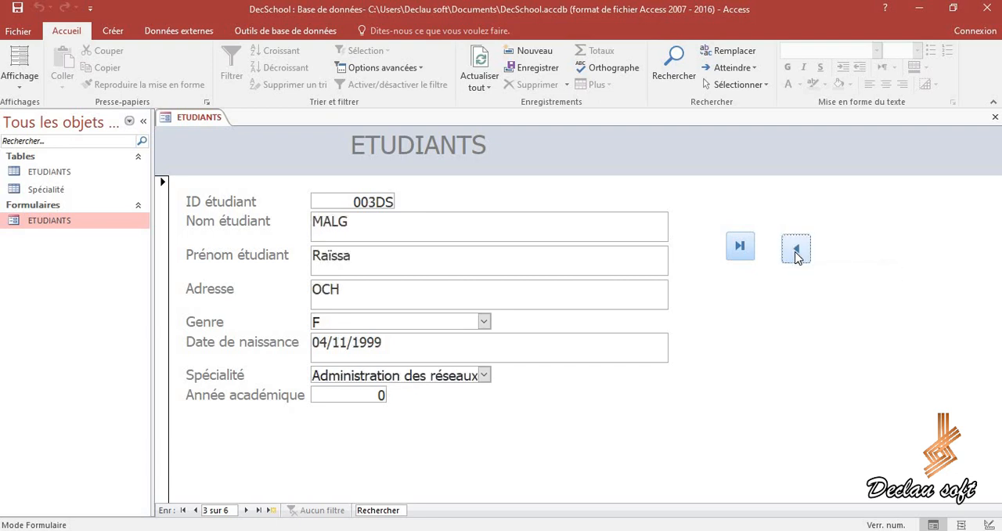